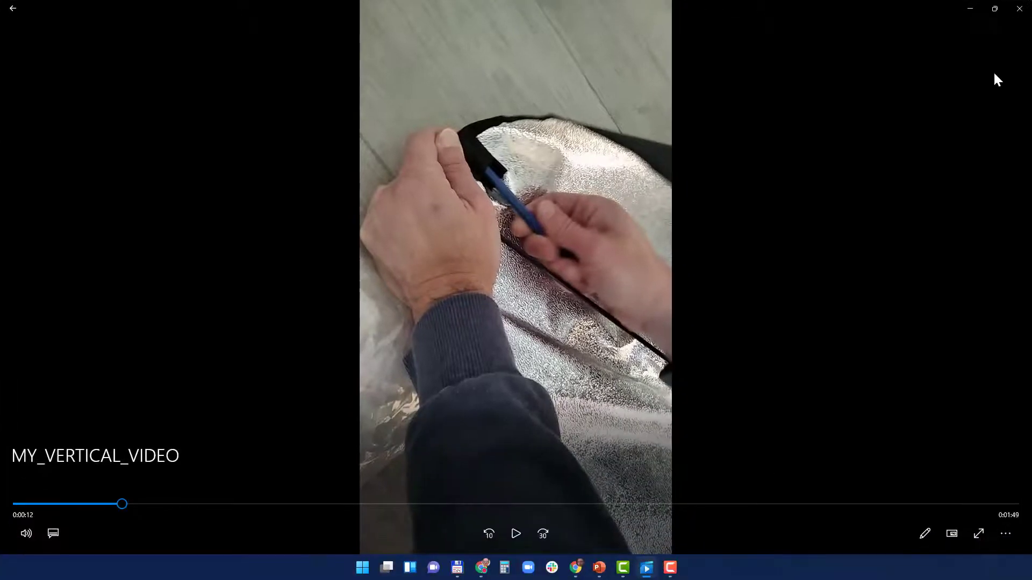
# Close the video player and search the Start menu for 'editor' to launch Video Editor
pyautogui.click(1017, 10)
pyautogui.click(374, 566)
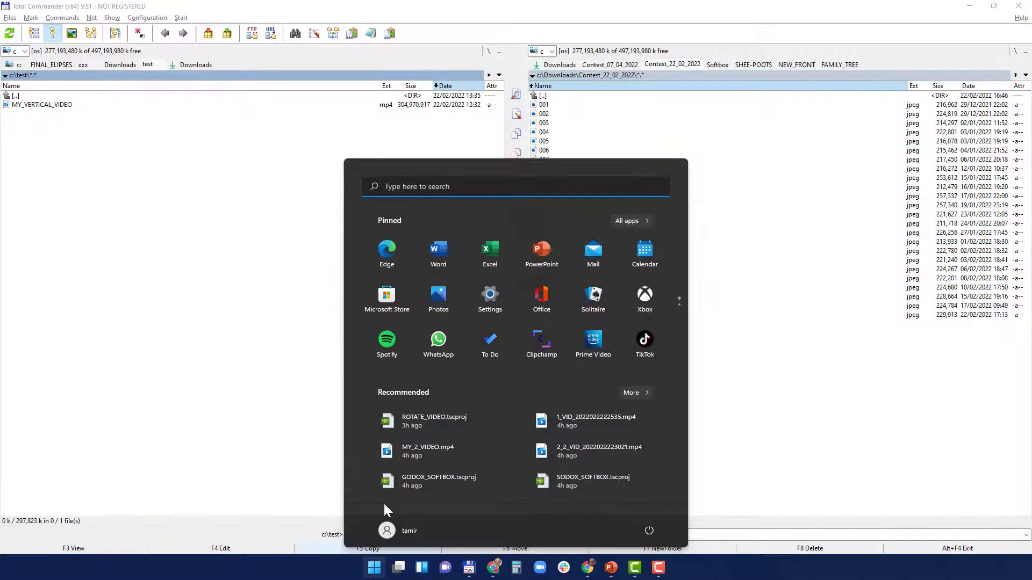
pyautogui.click(411, 186)
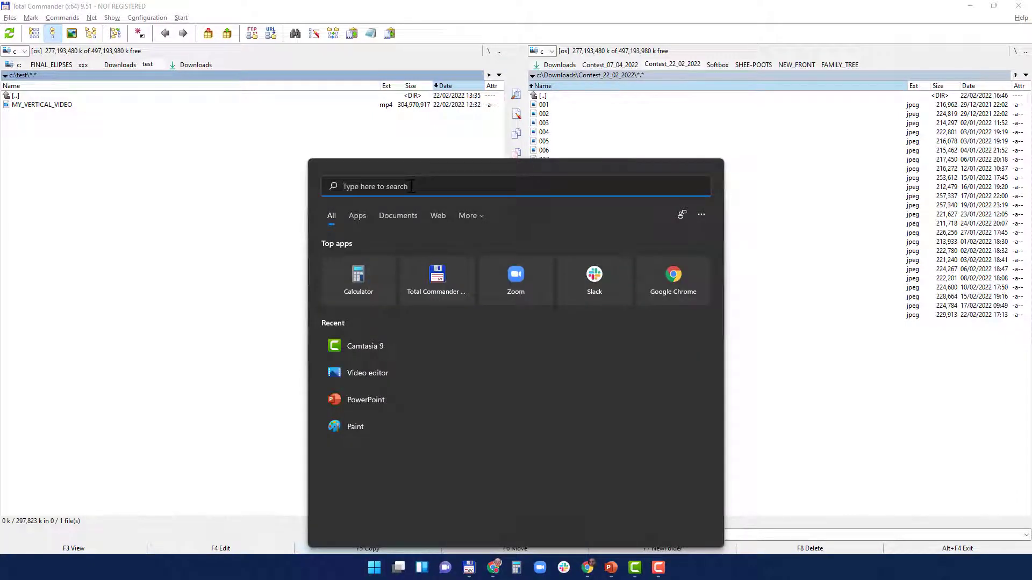
pyautogui.write('editor')
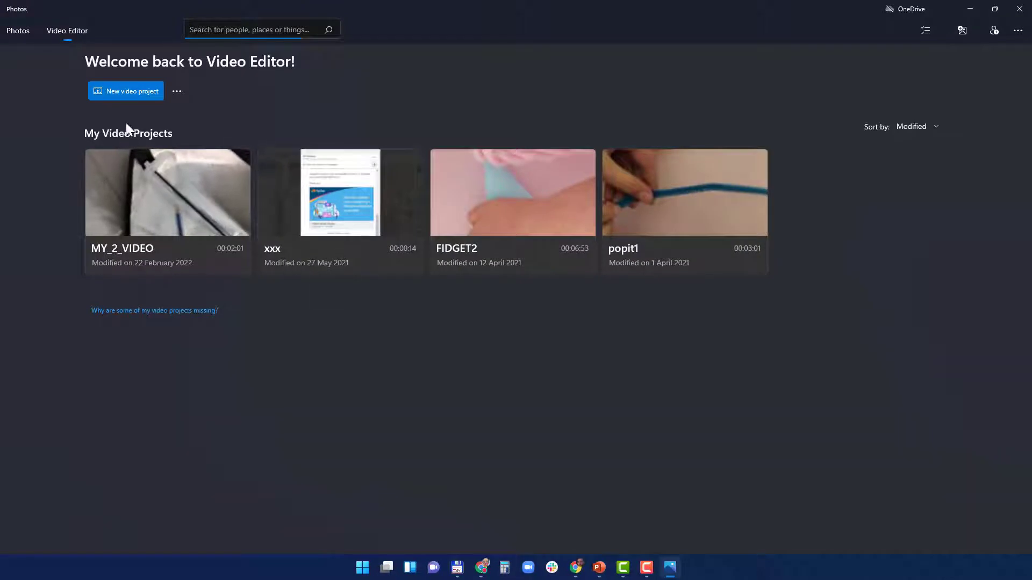
# Create a new video project and enter the name My_New_Rotated_Video
pyautogui.click(125, 92)
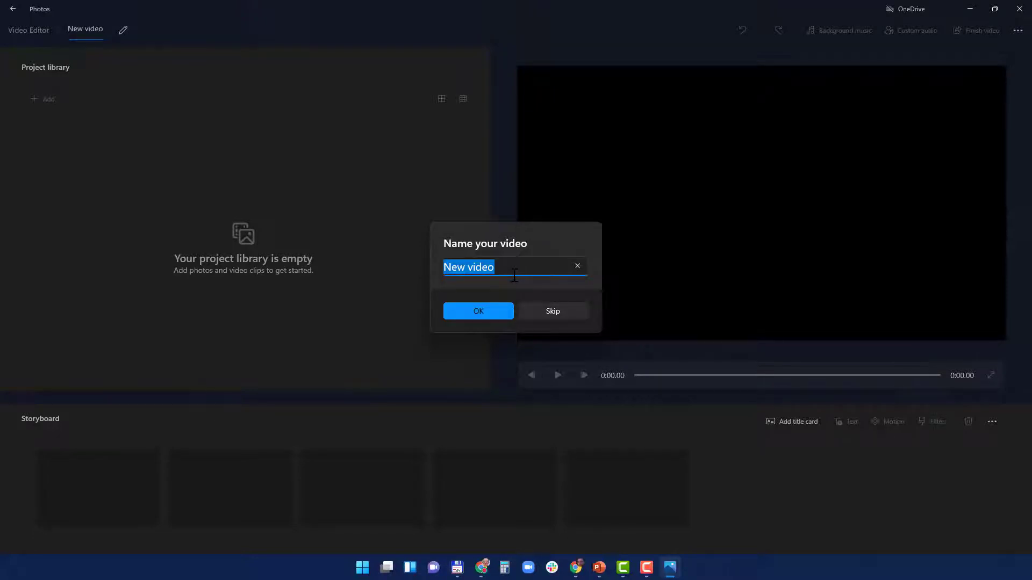
pyautogui.write('My')
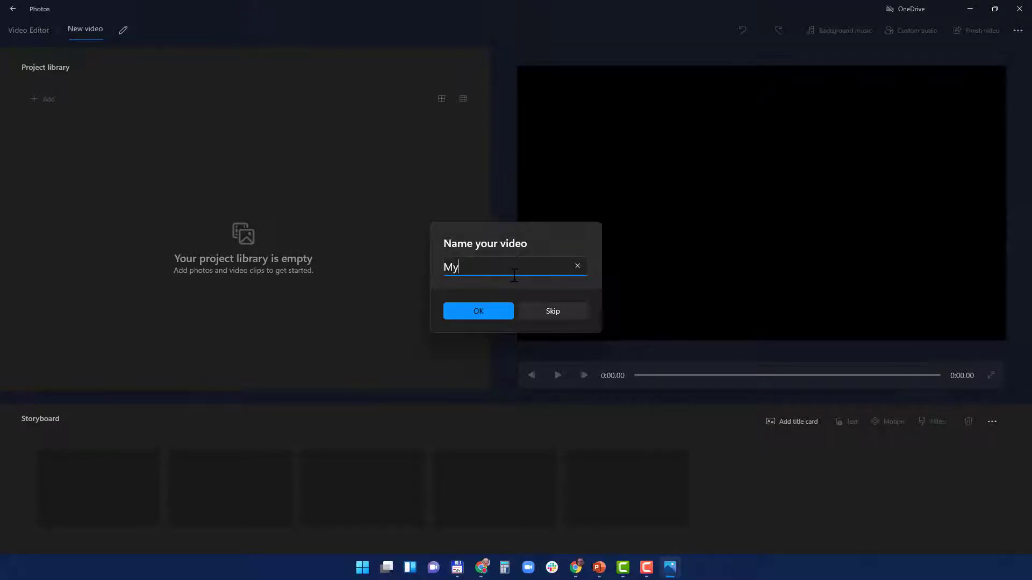
pyautogui.write('_NewVid')
pyautogui.press('BackSpace')
pyautogui.press('BackSpace')
pyautogui.write('_Rotated_Video')
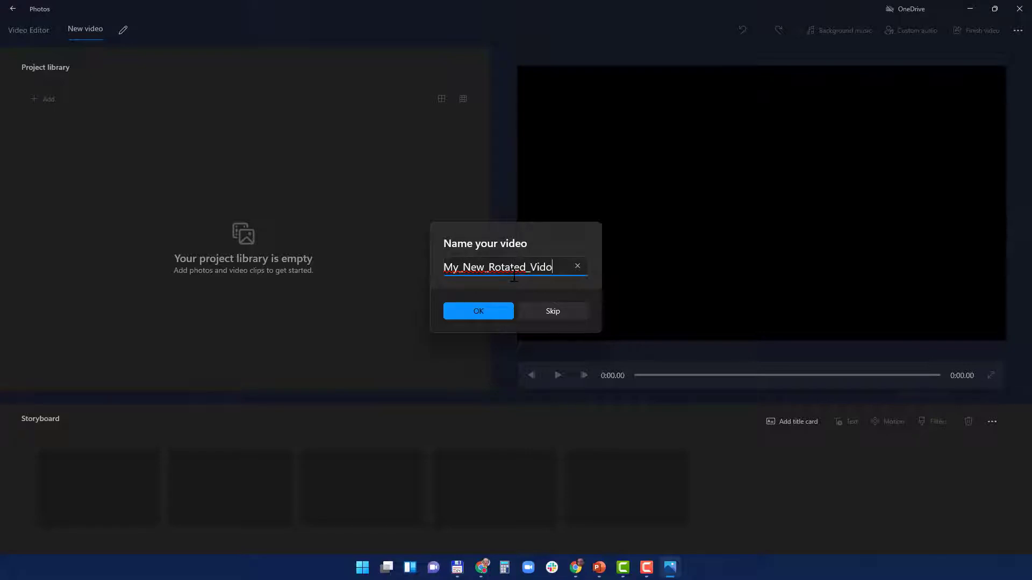
pyautogui.press('BackSpace')
# Confirm the project name, then import c:\test\MY_VERTICAL_VIDEO.mp4 from this PC into the library
pyautogui.write('eo')
pyautogui.click(484, 311)
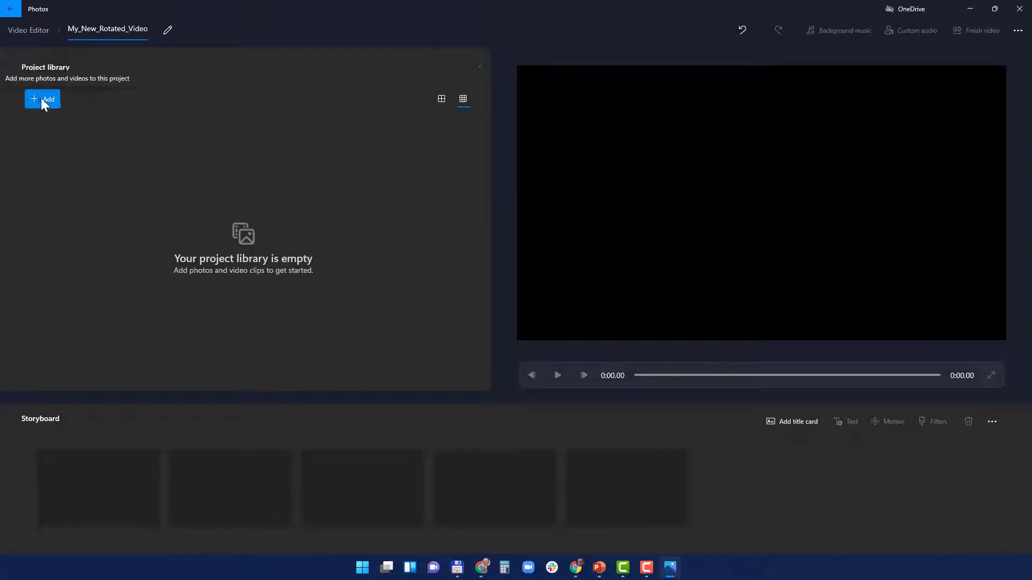
pyautogui.click(42, 101)
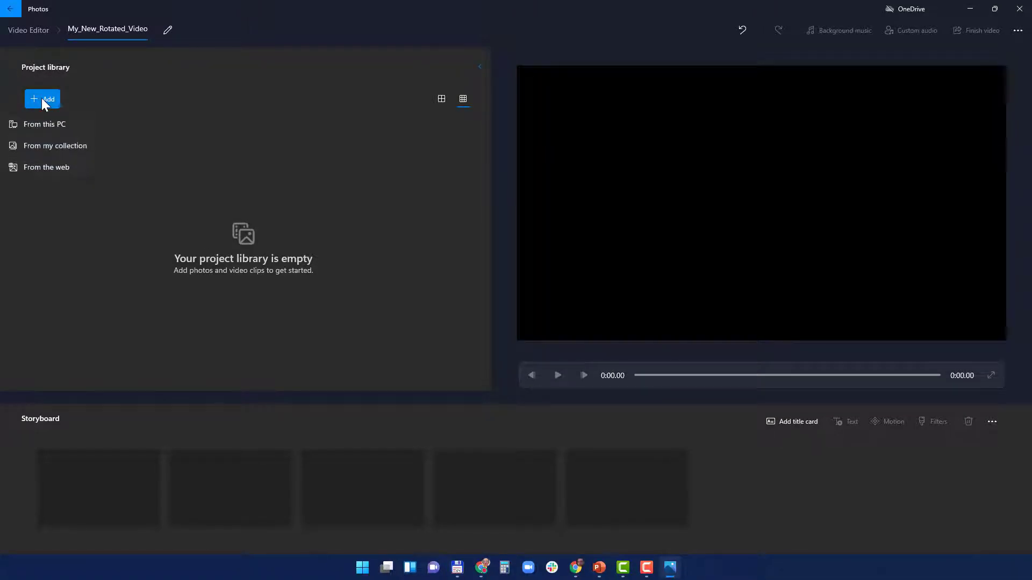
pyautogui.click(51, 126)
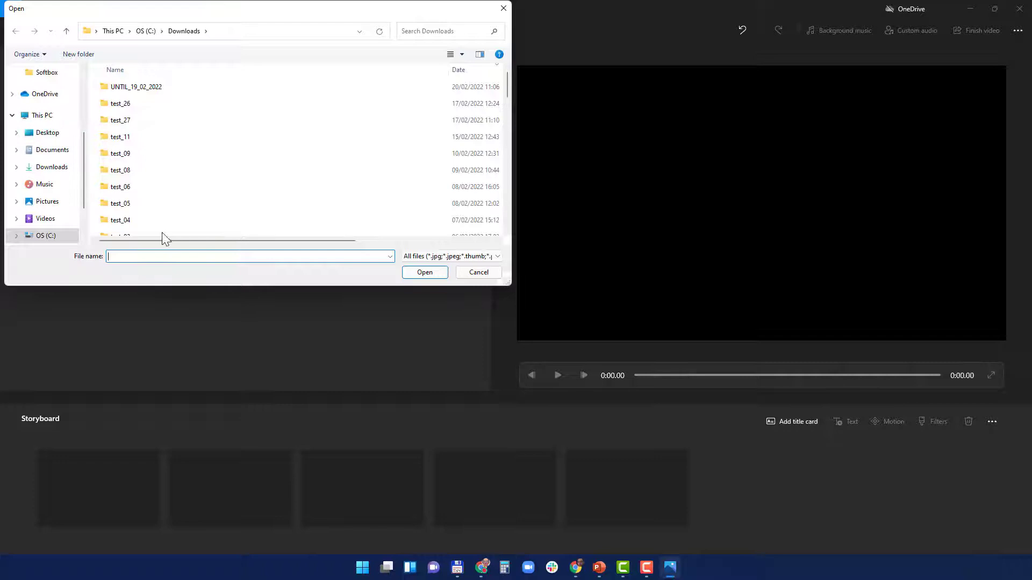
pyautogui.write('c:\\test\\MY_VERTICAL_VIDEO.mp4')
pyautogui.press('Return')
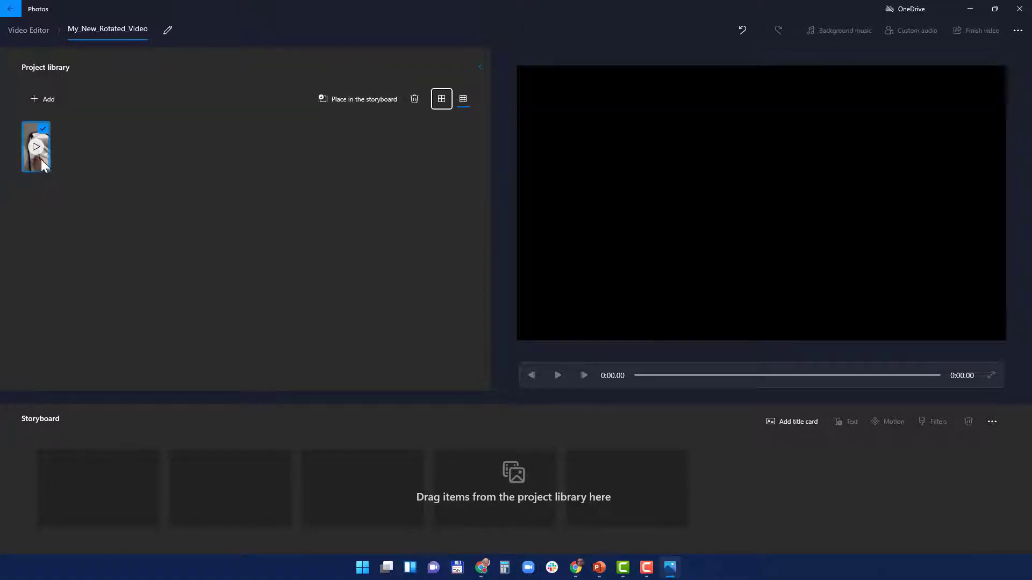
# Drag the 2:01 vertical clip onto the storyboard and rotate it to landscape
pyautogui.moveTo(41, 159); pyautogui.dragTo(96, 495)
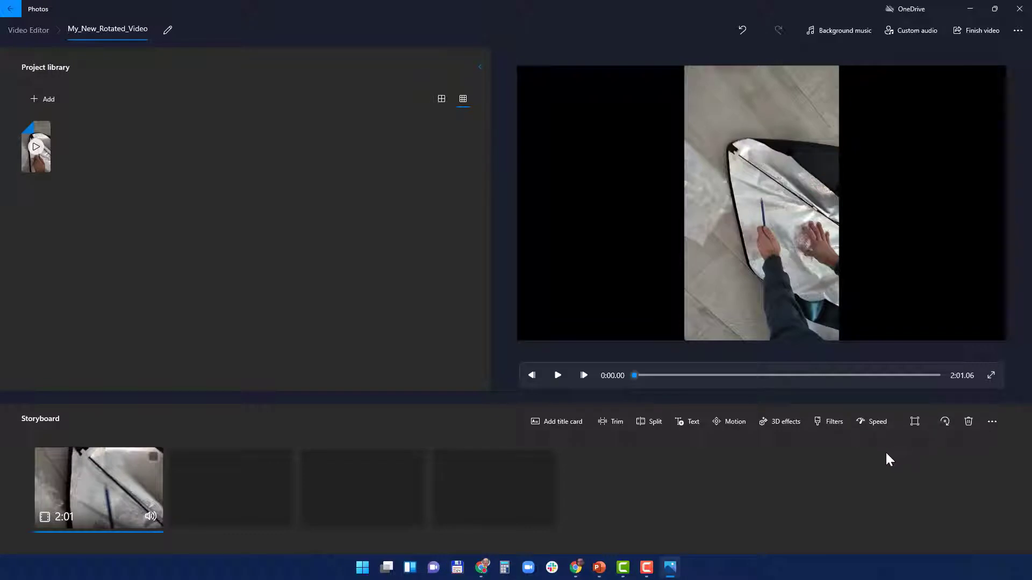
pyautogui.click(945, 422)
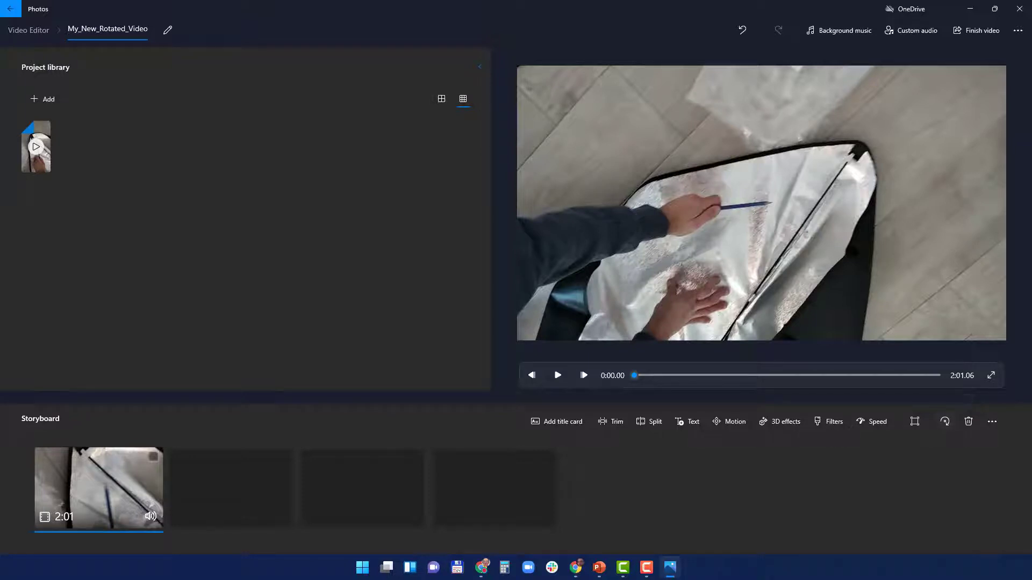
pyautogui.rightClick(98, 488)
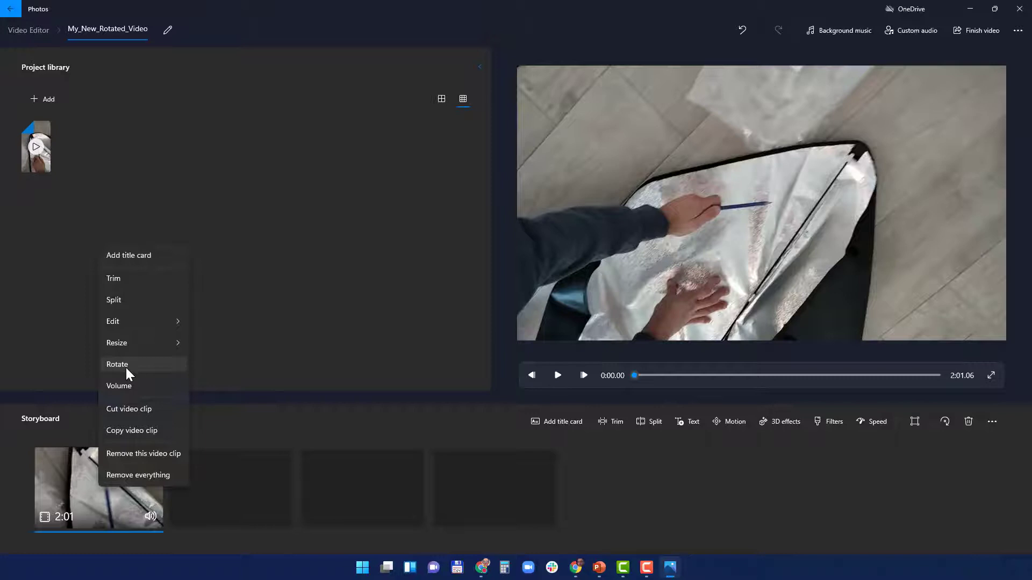
pyautogui.click(203, 420)
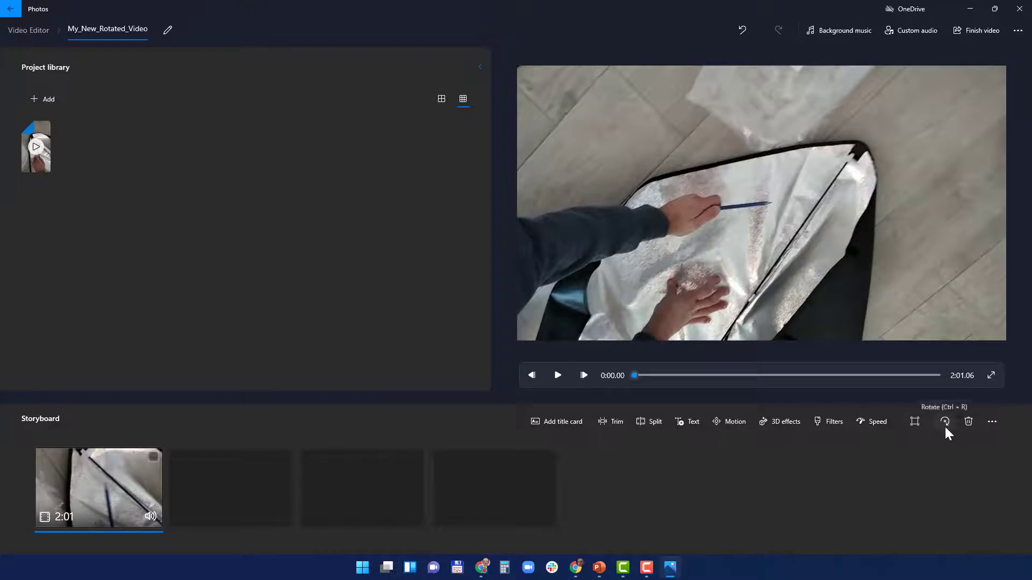
pyautogui.rightClick(109, 474)
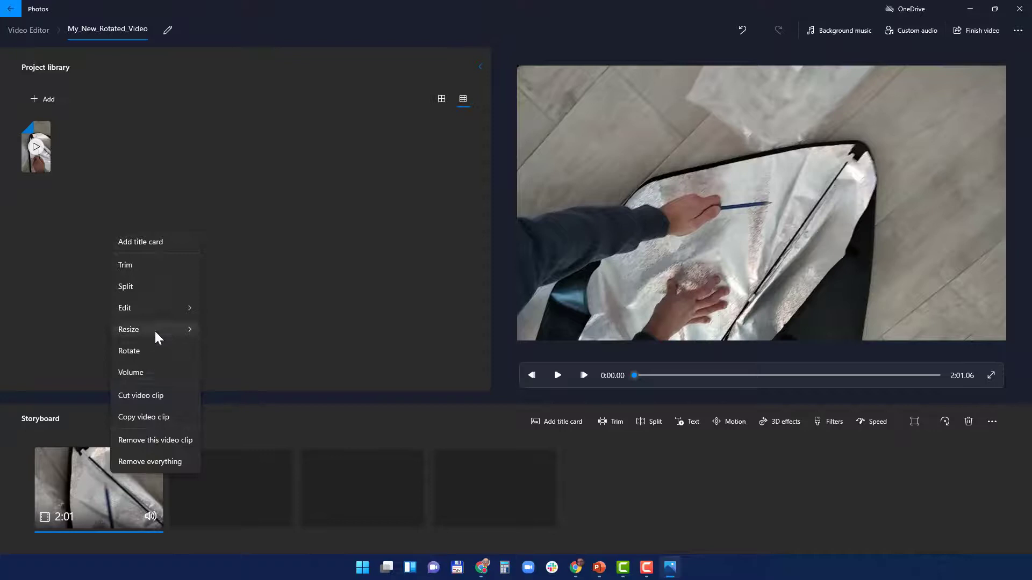
pyautogui.click(195, 351)
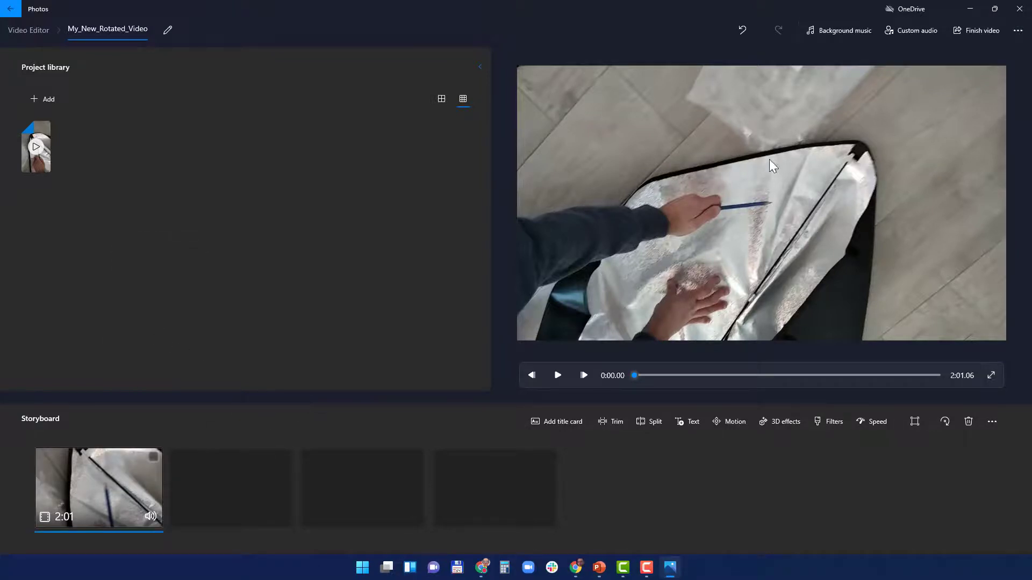
# Finish the video at High 1080p and export My_New_Rotated_Video.mp4 to the Desktop
pyautogui.click(984, 30)
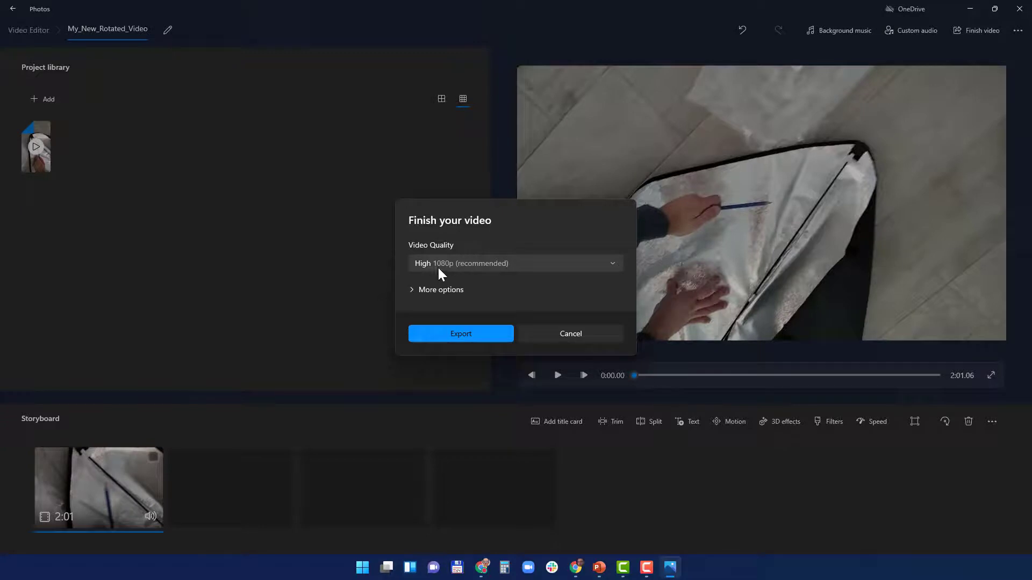
pyautogui.click(448, 333)
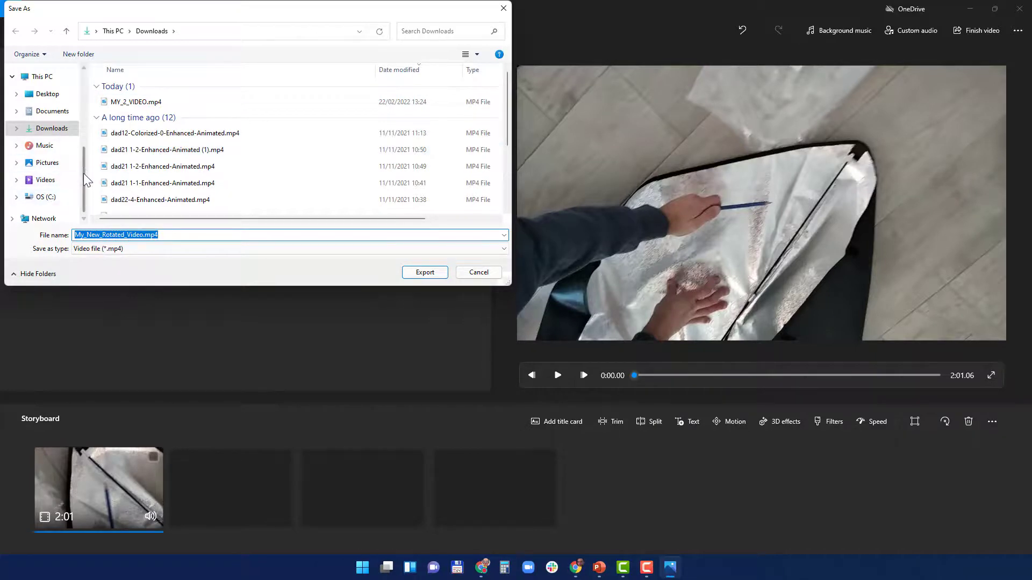
pyautogui.moveTo(83, 173); pyautogui.dragTo(83, 166)
pyautogui.click(56, 117)
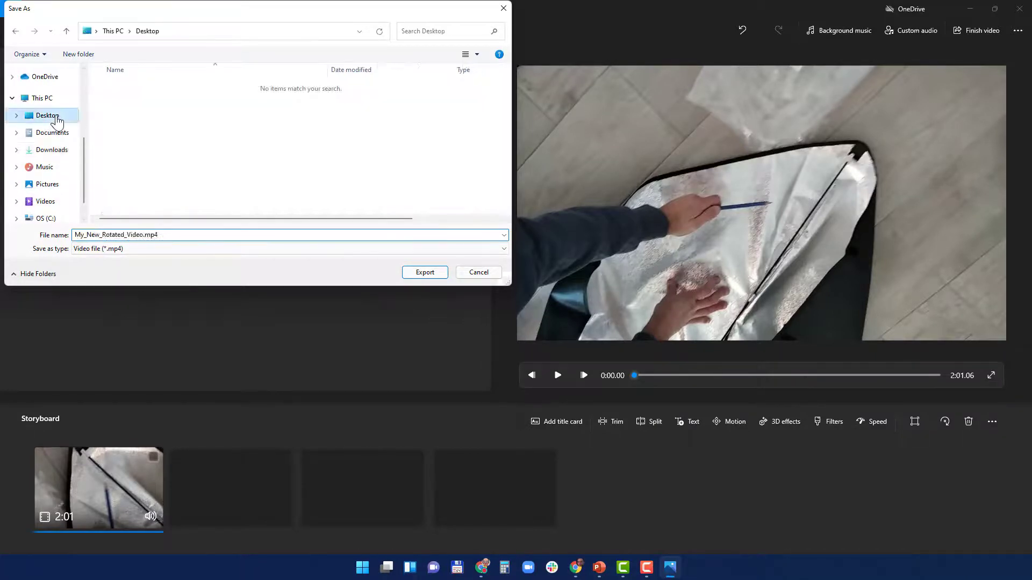
pyautogui.click(423, 270)
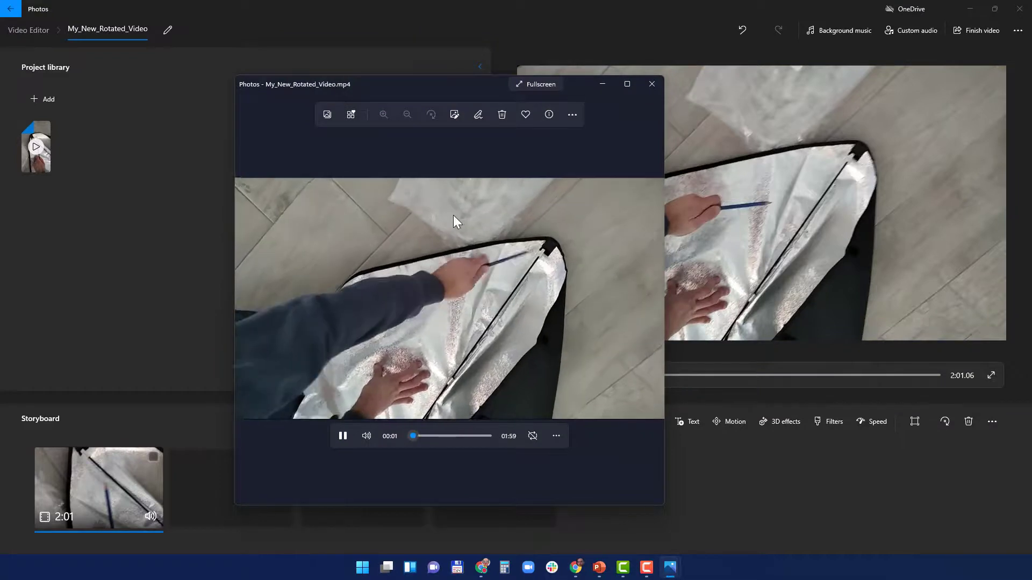
# Pause, resume, and skip My_New_Rotated_Video.mp4 ahead to about 0:56 to check the landscape output
pyautogui.click(344, 435)
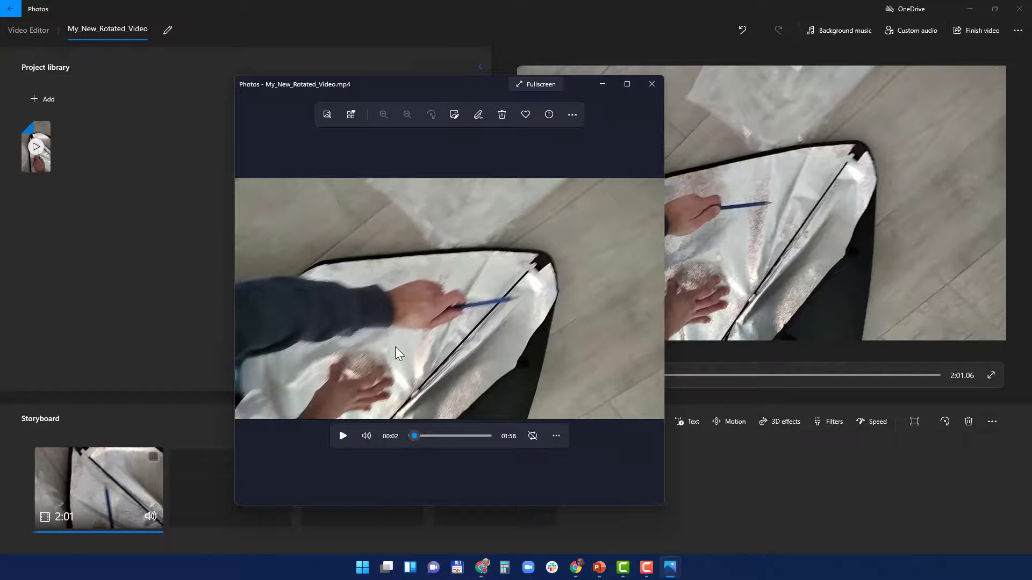
pyautogui.click(349, 436)
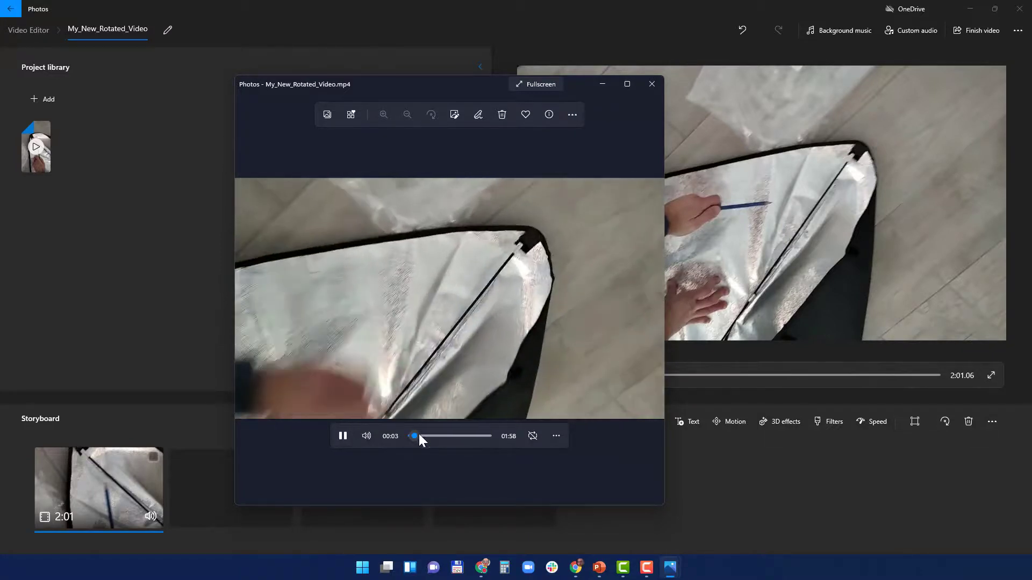
pyautogui.click(443, 436)
pyautogui.moveTo(444, 434)
pyautogui.mouseDown()
pyautogui.moveTo(471, 431)
pyautogui.moveTo(447, 436)
pyautogui.mouseUp()
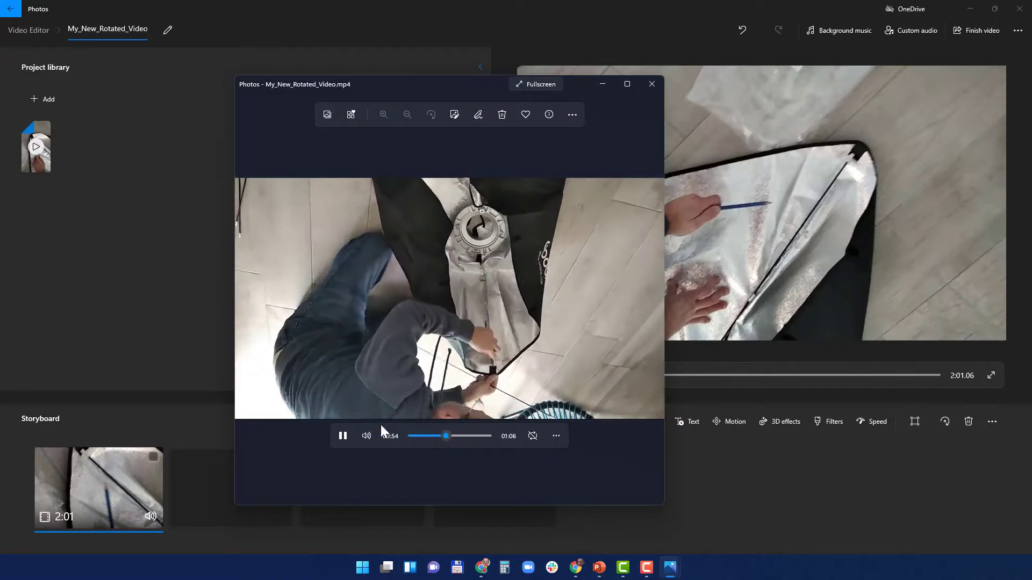
pyautogui.click(343, 436)
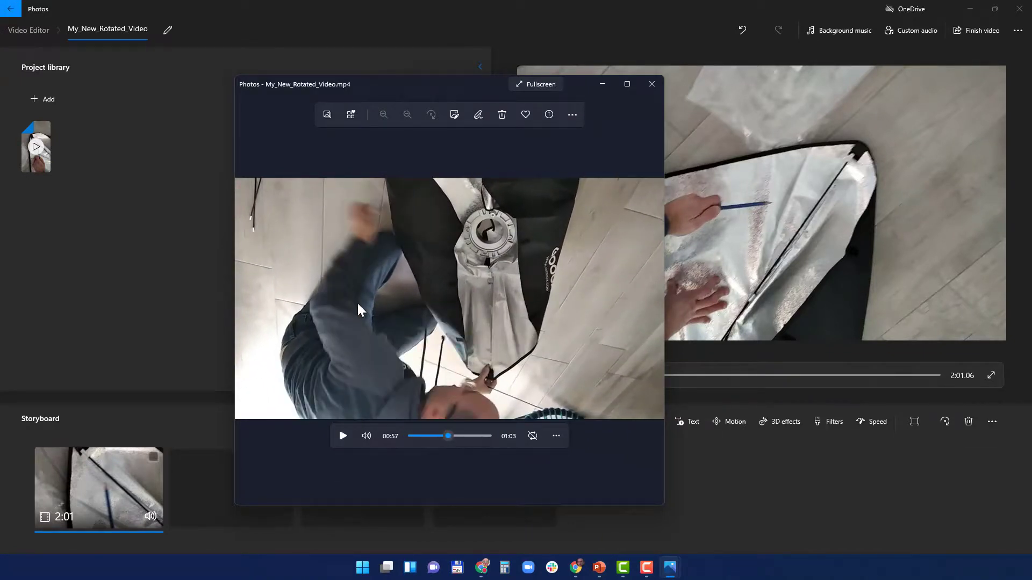